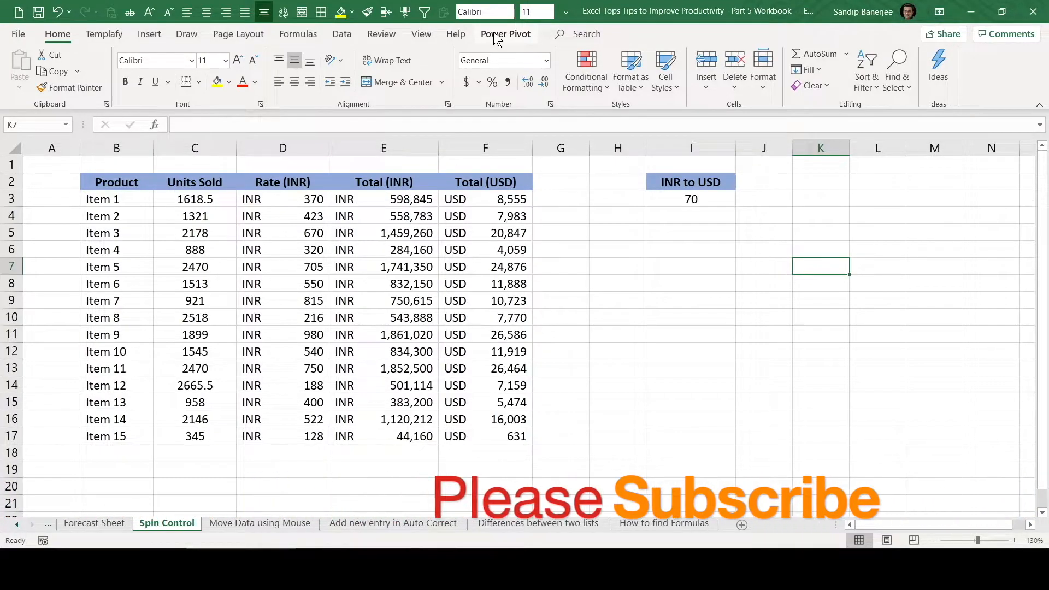
# Enable the Developer tab in the ribbon customization options and display its commands
pyautogui.rightClick(374, 32)
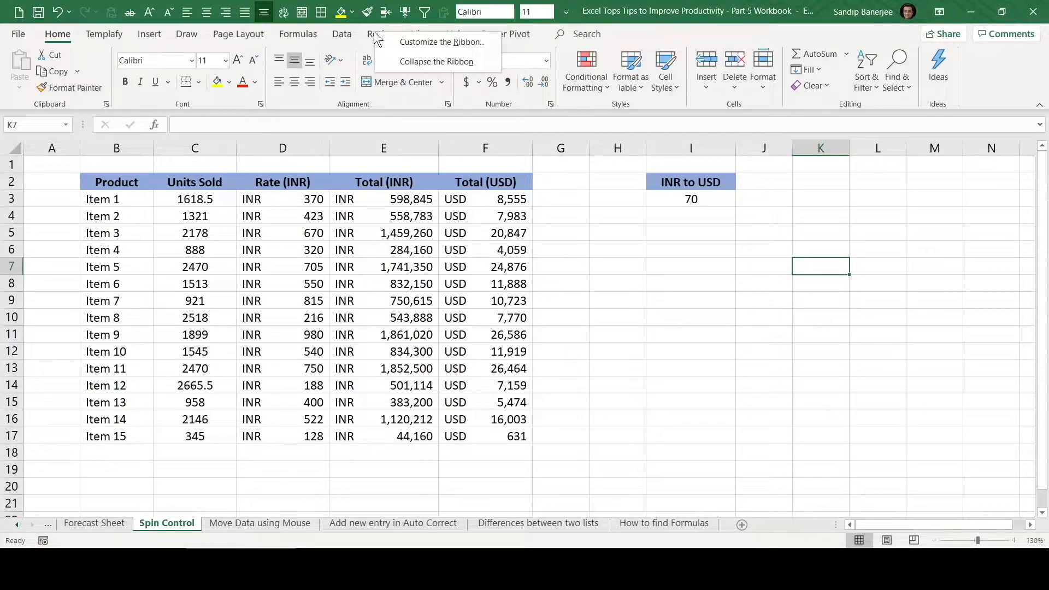
pyautogui.click(428, 44)
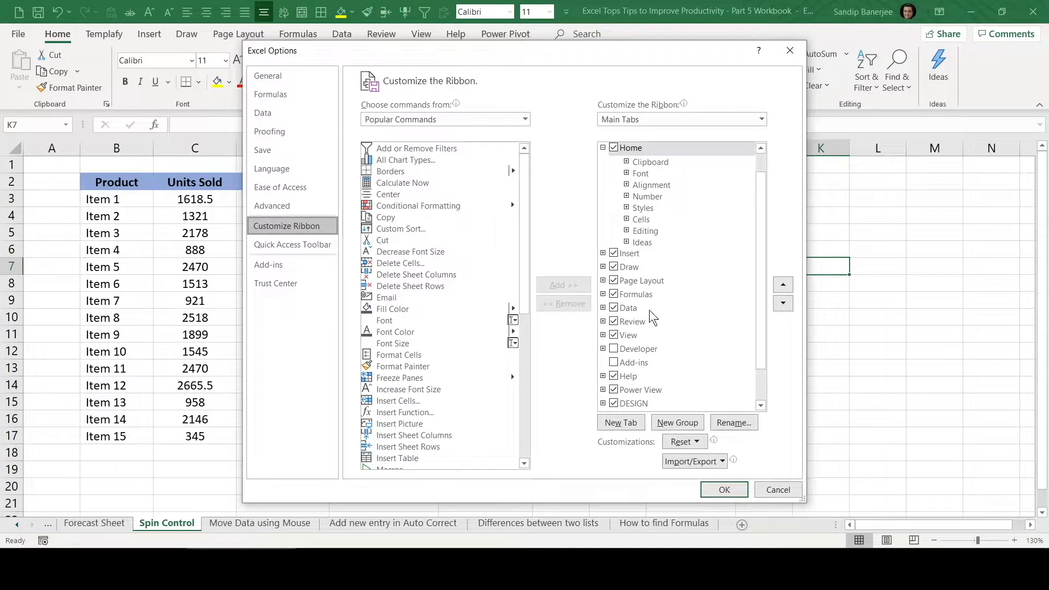
pyautogui.click(614, 349)
pyautogui.press('ctrl')
pyautogui.press('ctrl')
pyautogui.press('ctrl')
pyautogui.press('ctrl')
pyautogui.press('ctrl')
pyautogui.press('ctrl')
pyautogui.click(614, 349)
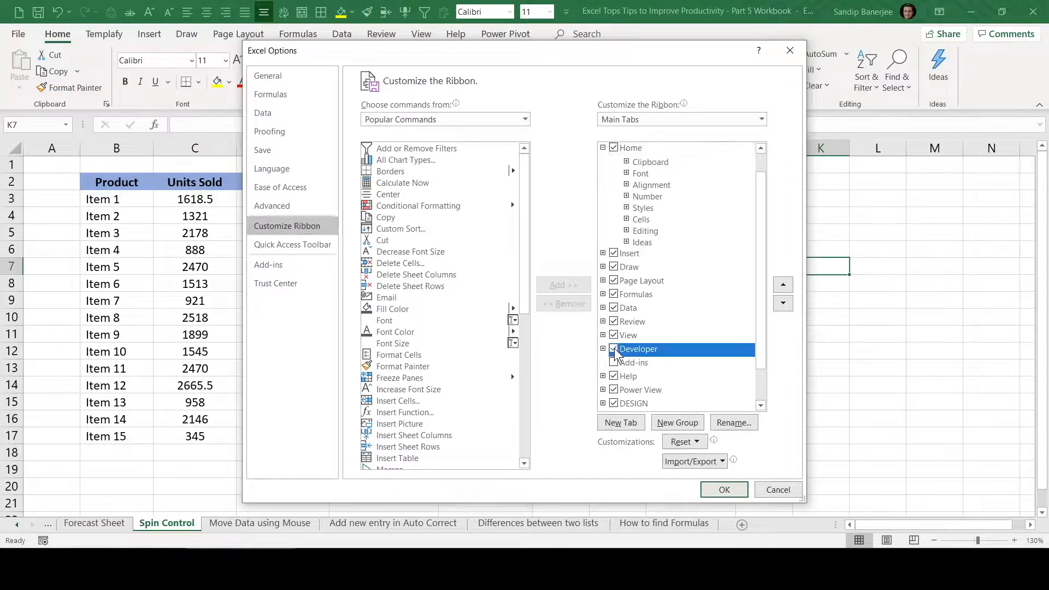
pyautogui.press('ctrl')
pyautogui.press('ctrl')
pyautogui.press('ctrl')
pyautogui.press('ctrl')
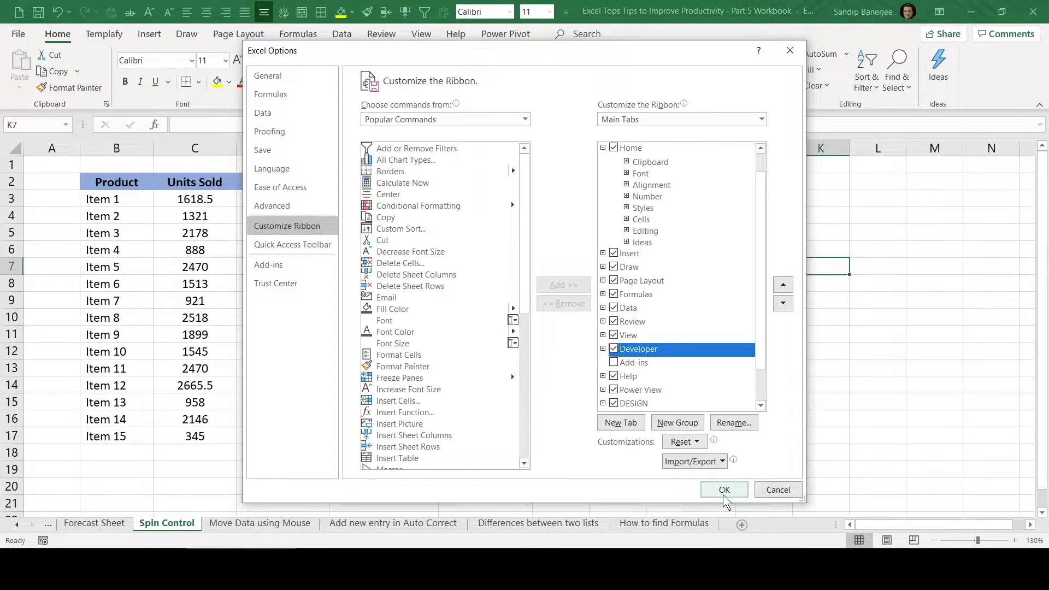
pyautogui.click(724, 494)
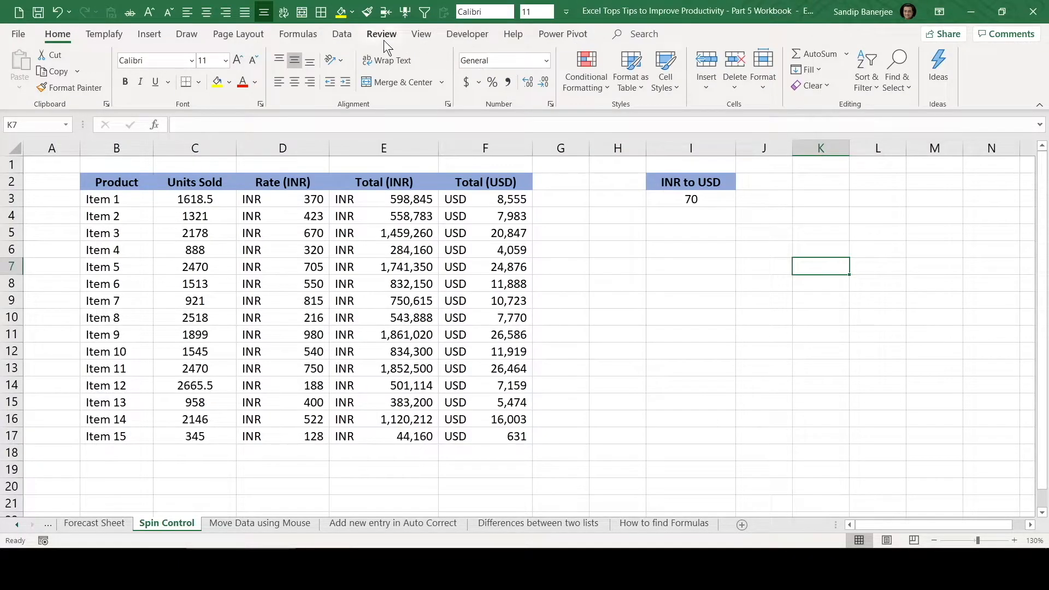
pyautogui.click(468, 34)
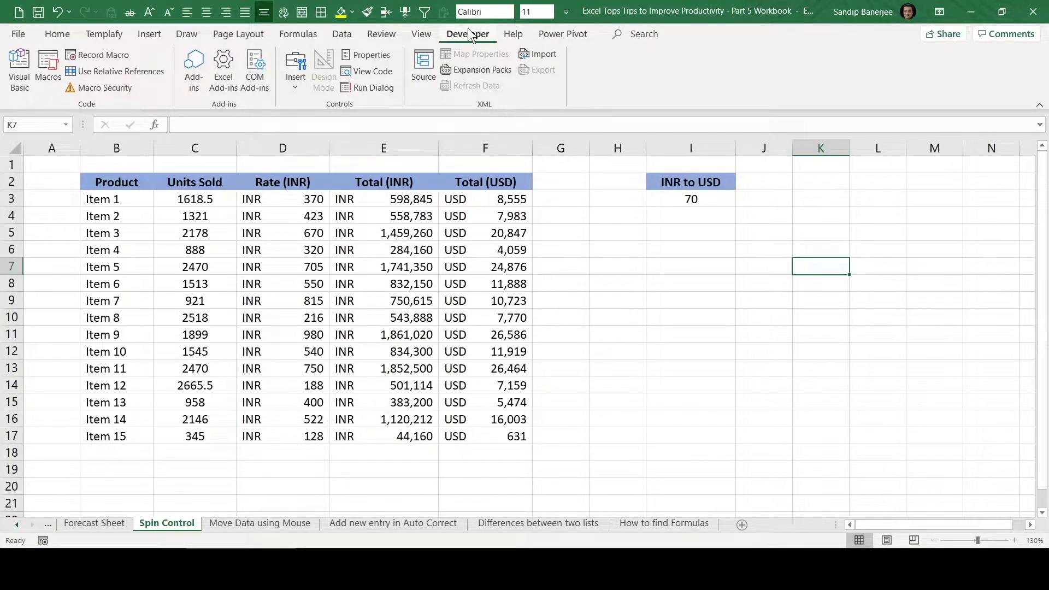
# View the Developer entry in the ribbon customization settings through Excel Options and leave without changing anything
pyautogui.click(18, 34)
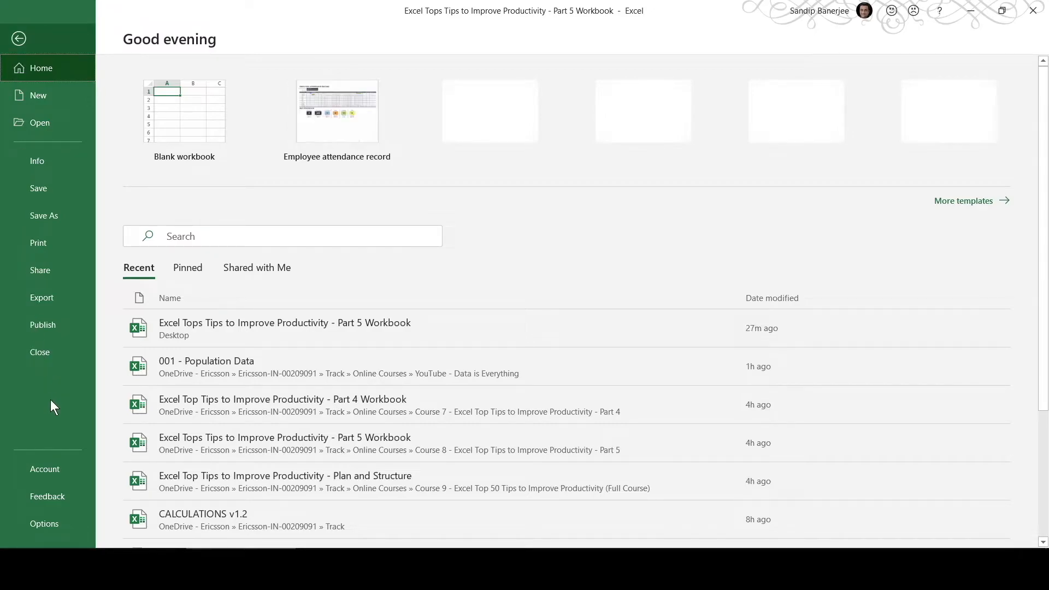
pyautogui.click(53, 526)
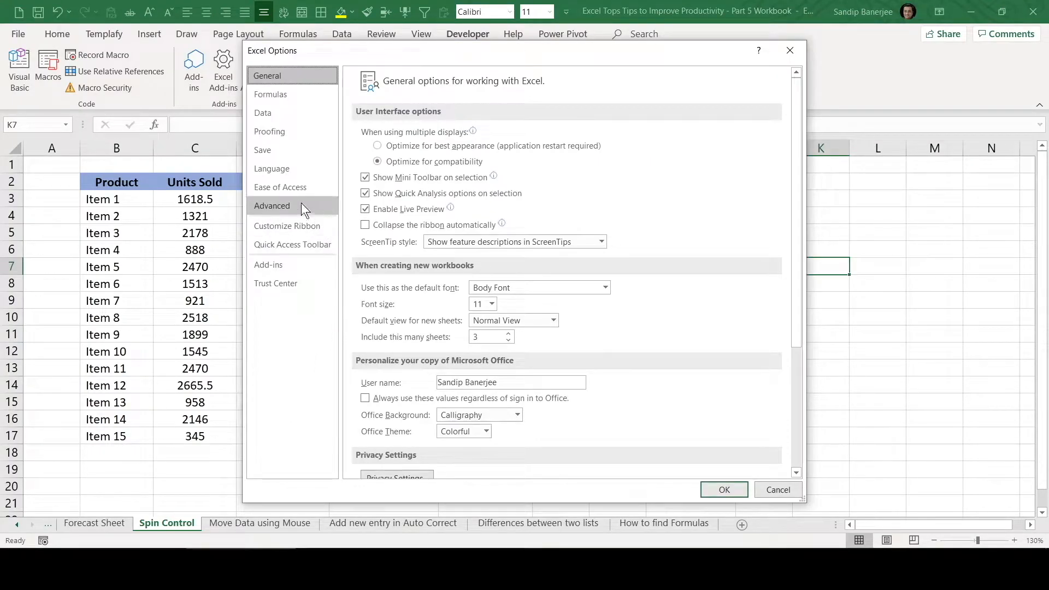
pyautogui.click(283, 230)
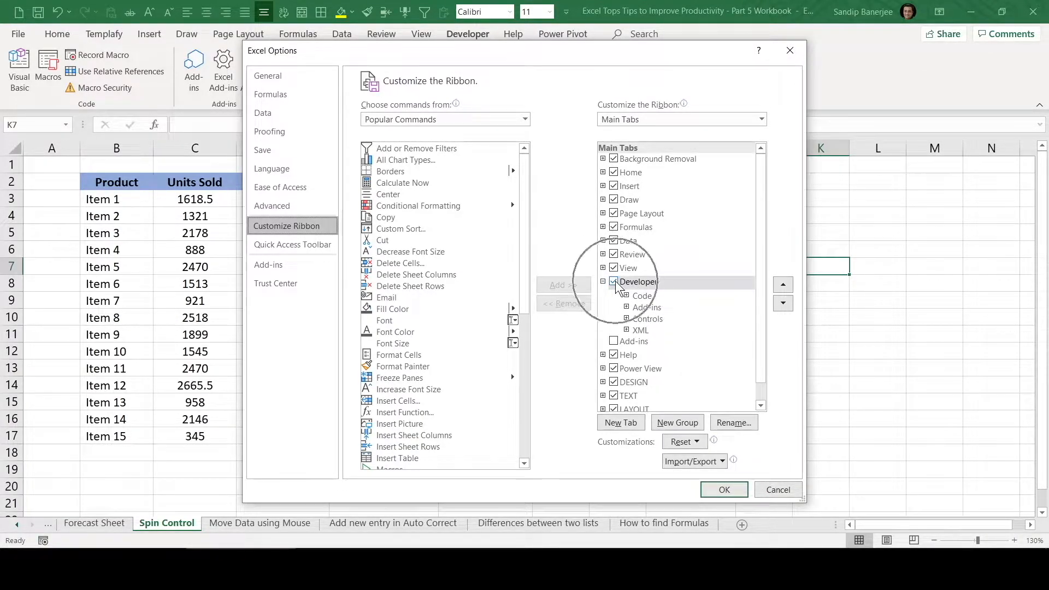
pyautogui.click(775, 488)
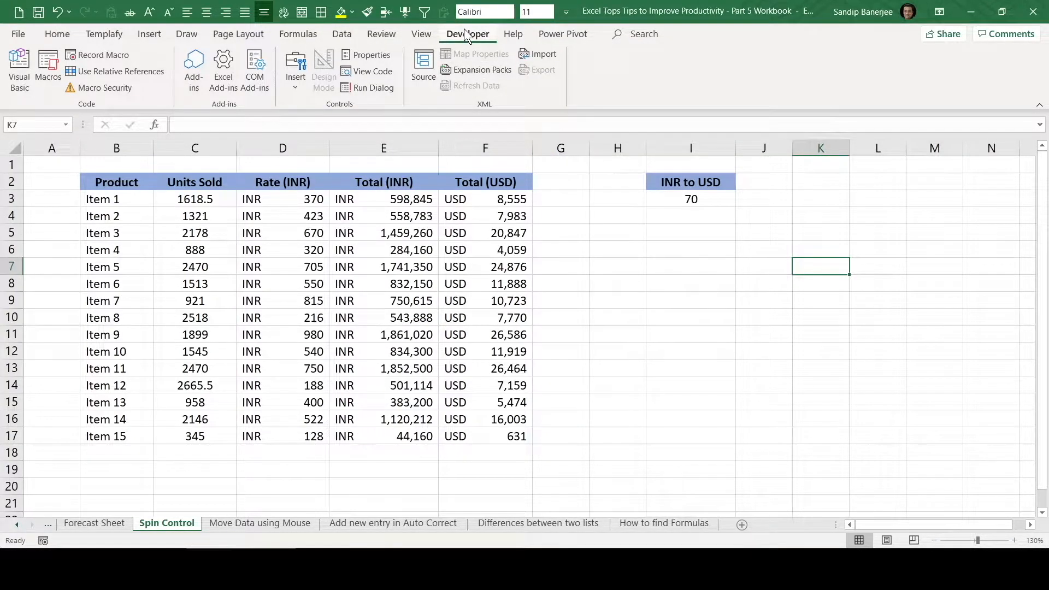
# Insert a Spin Button form control in column J, directly beside the INR to USD cells in rows 2 and 3
pyautogui.click(295, 89)
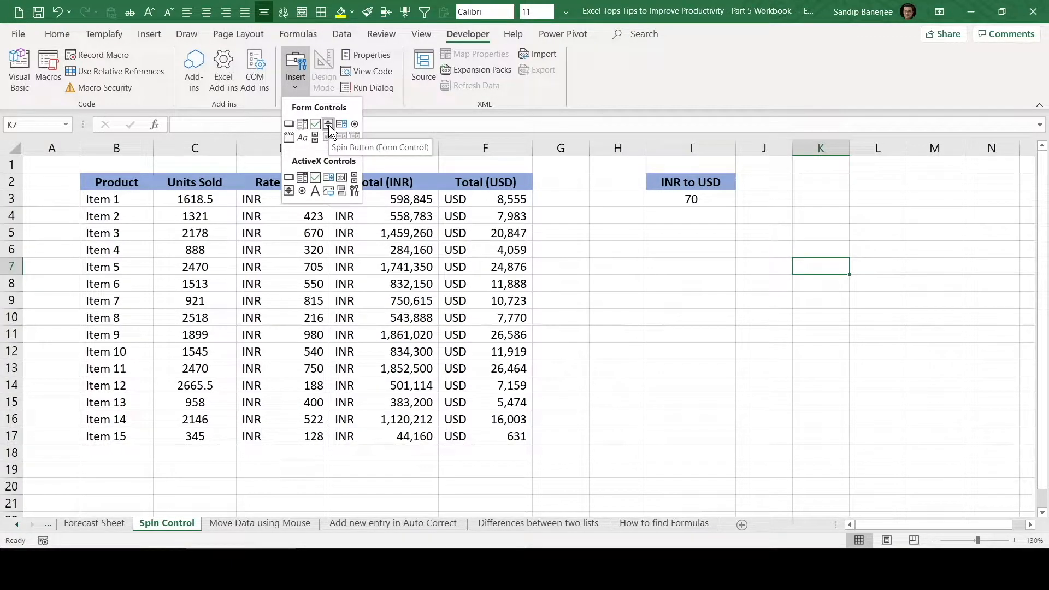
pyautogui.click(329, 126)
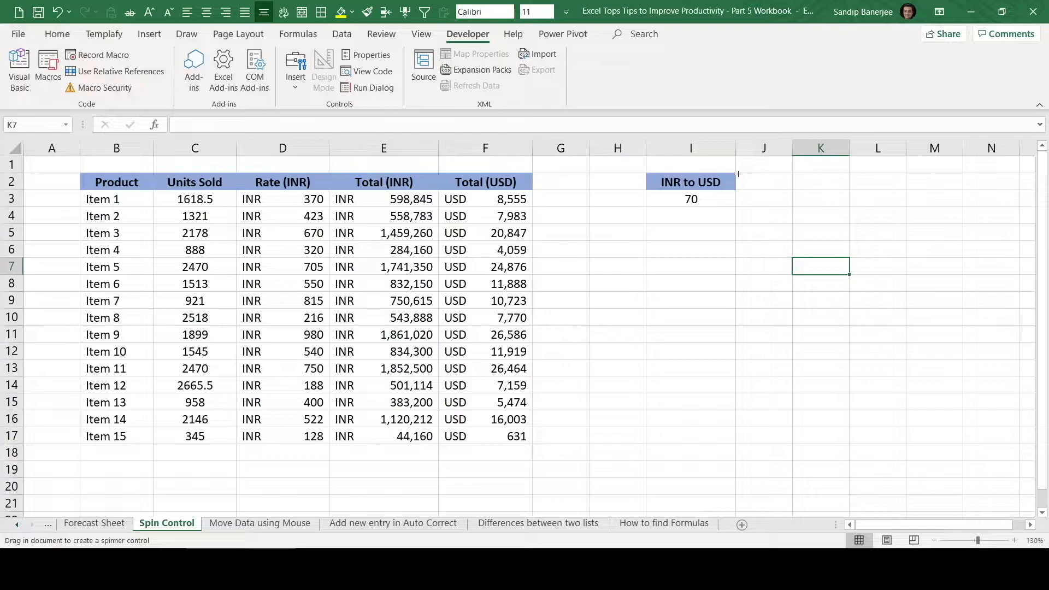
pyautogui.moveTo(738, 173)
pyautogui.mouseDown()
pyautogui.moveTo(774, 206)
pyautogui.moveTo(791, 207)
pyautogui.mouseUp()
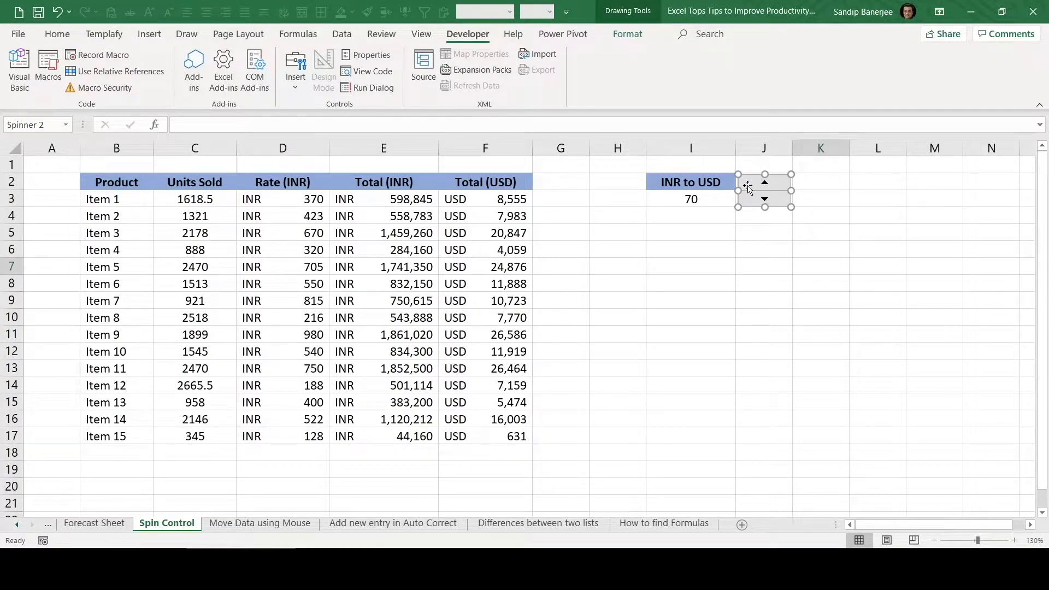
pyautogui.moveTo(754, 182); pyautogui.dragTo(753, 181)
# Examine the spin button's control settings in Format Control and close them without changes
pyautogui.rightClick(747, 195)
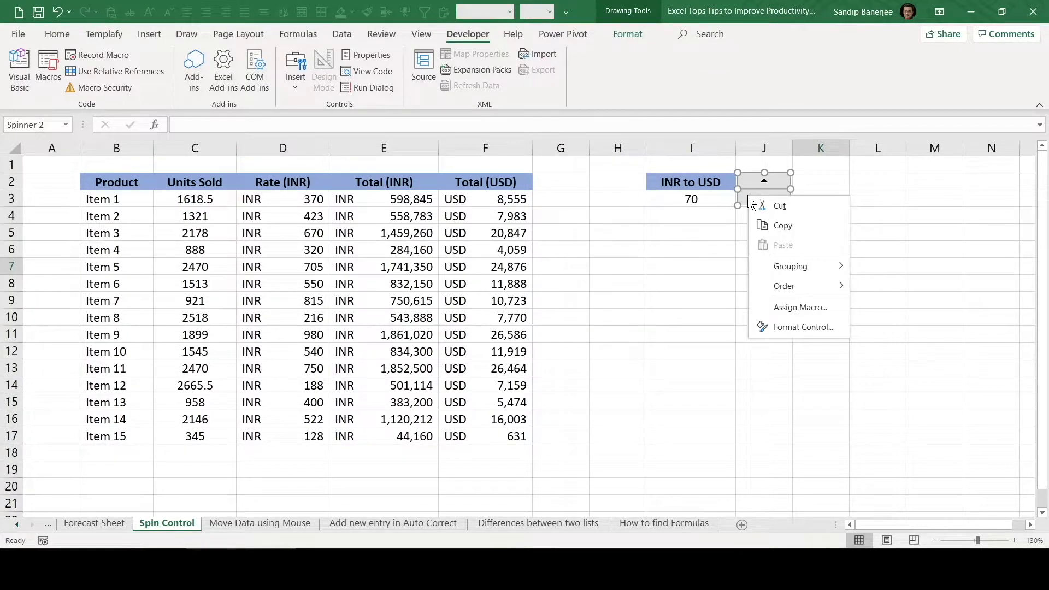
pyautogui.click(791, 328)
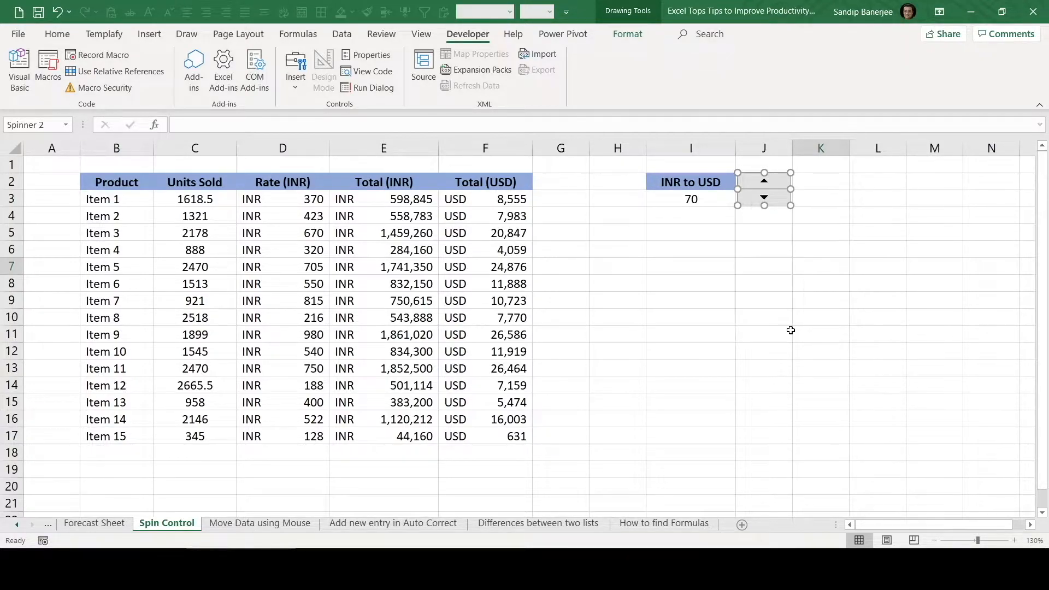
pyautogui.moveTo(635, 106); pyautogui.dragTo(465, 165)
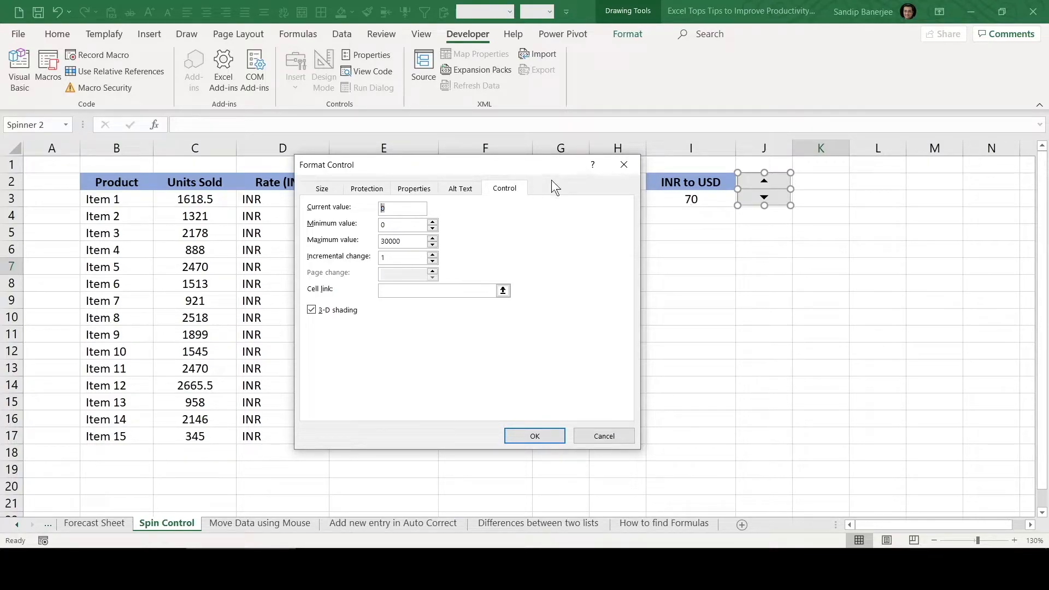
pyautogui.click(593, 432)
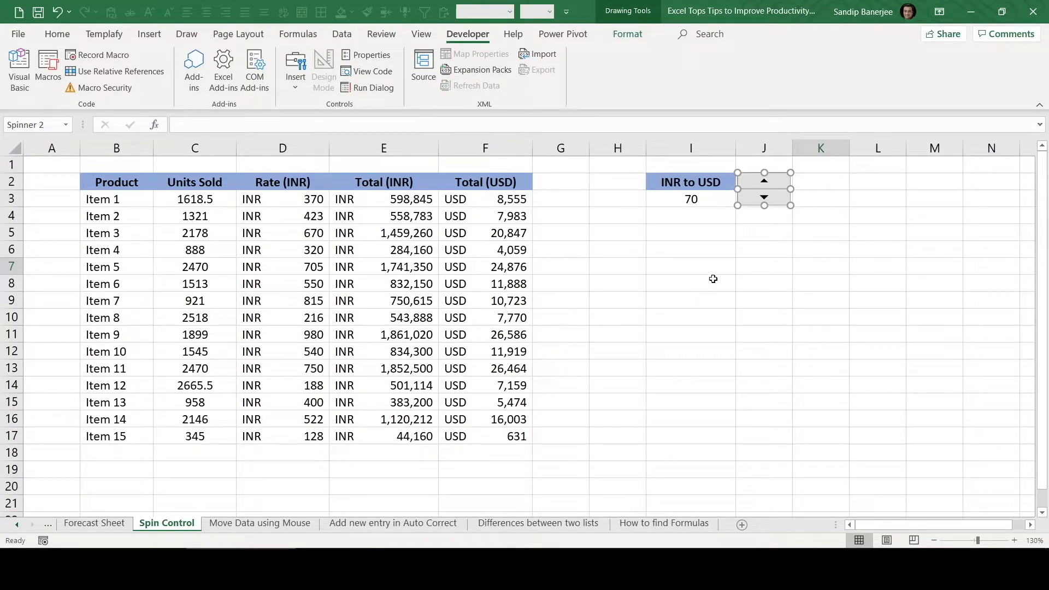
# In the spin button's format settings, set the current value to 70 and the maximum value to 100
pyautogui.rightClick(773, 196)
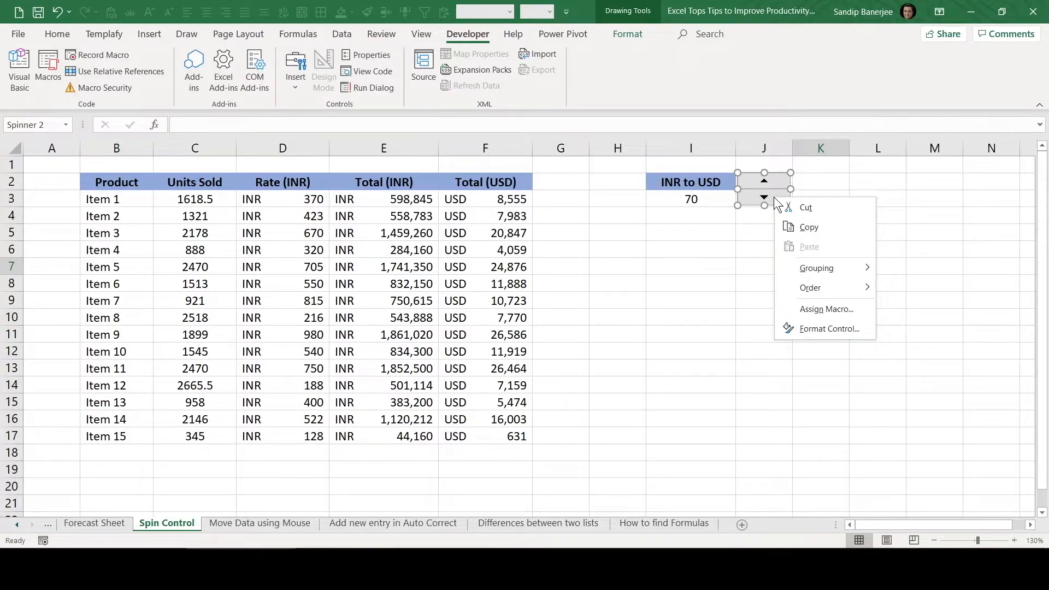
pyautogui.click(817, 330)
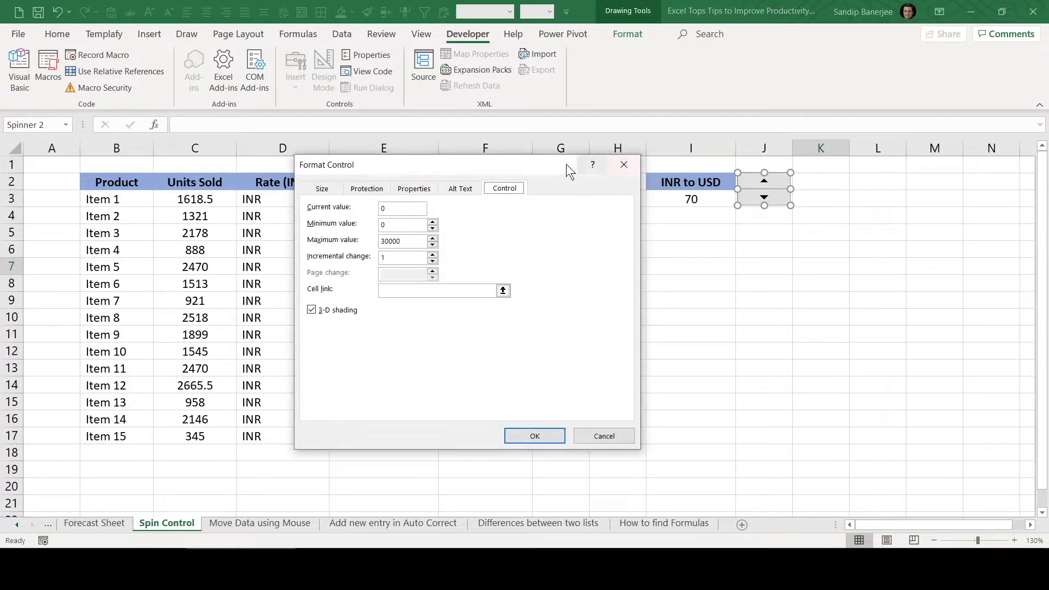
pyautogui.moveTo(536, 167); pyautogui.dragTo(526, 168)
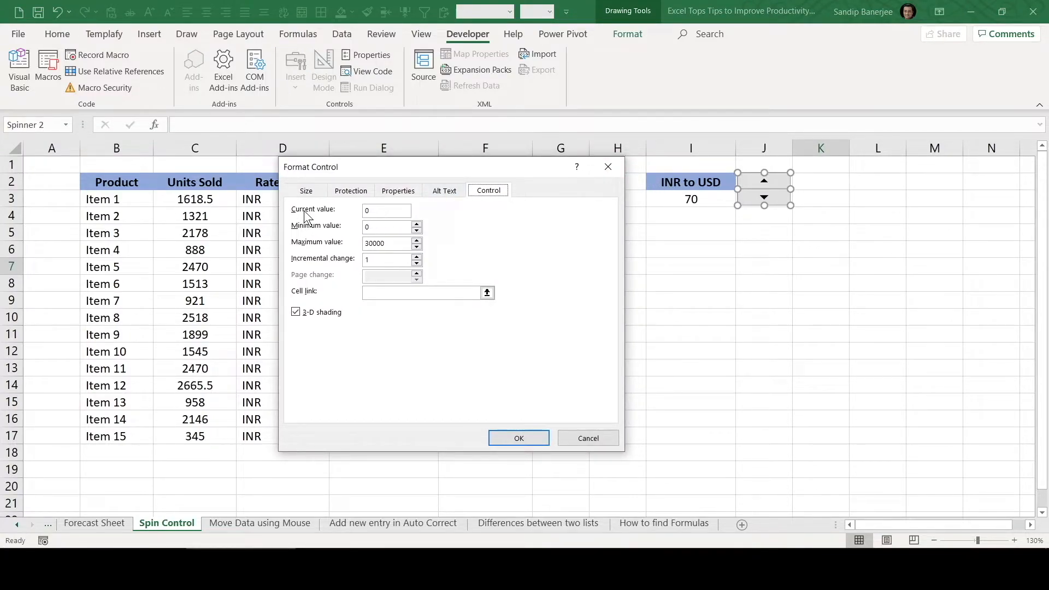
pyautogui.click(388, 209)
pyautogui.press('BackSpace')
pyautogui.write('70')
pyautogui.click(389, 243)
pyautogui.moveTo(389, 243); pyautogui.dragTo(365, 246)
pyautogui.write('100')
# Link the spin button to cell $I$3 and apply the control settings
pyautogui.click(486, 292)
pyautogui.click(692, 200)
pyautogui.click(615, 183)
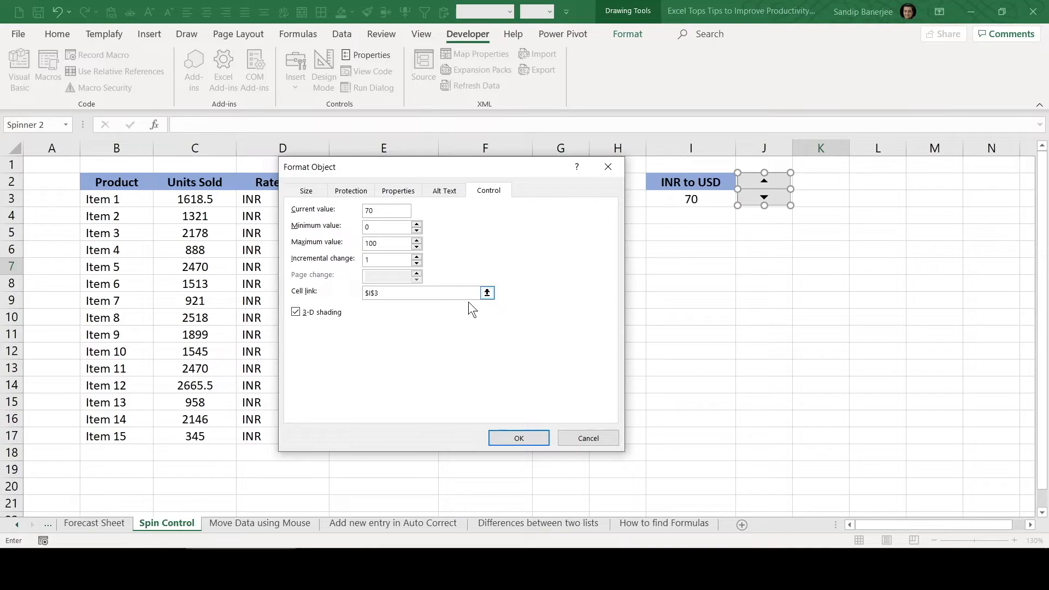
pyautogui.click(516, 437)
# Raise the INR to USD rate to 71 with the spin button and fill cell I3 with yellow
pyautogui.click(699, 236)
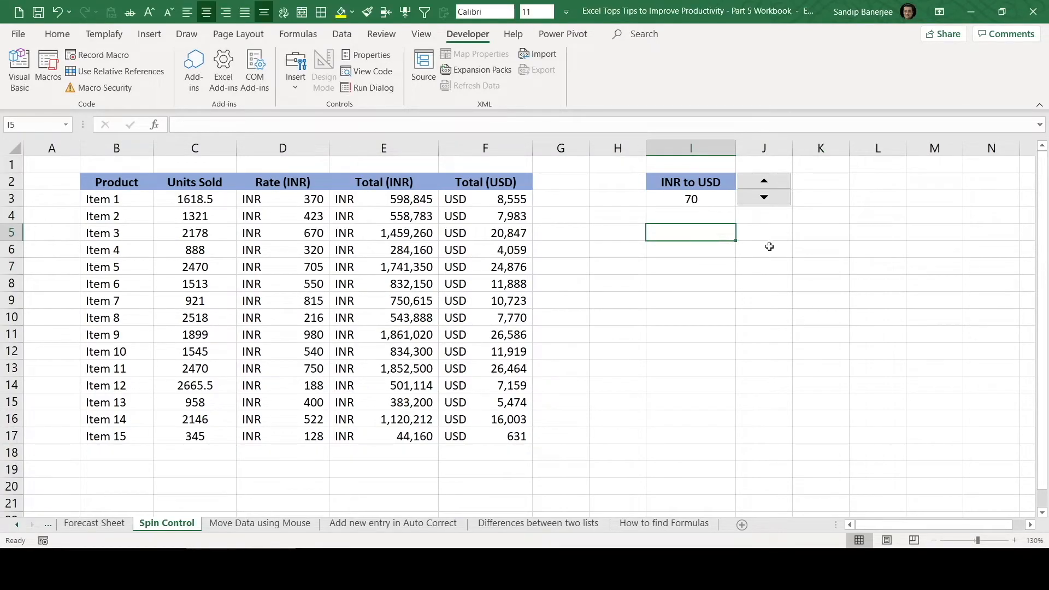
pyautogui.click(765, 182)
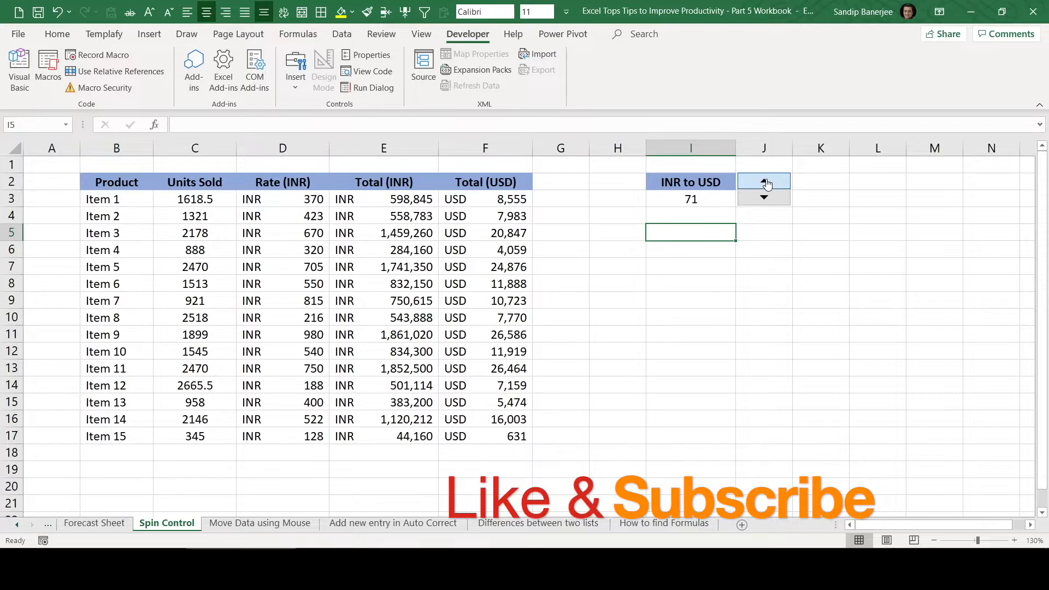
pyautogui.click(694, 200)
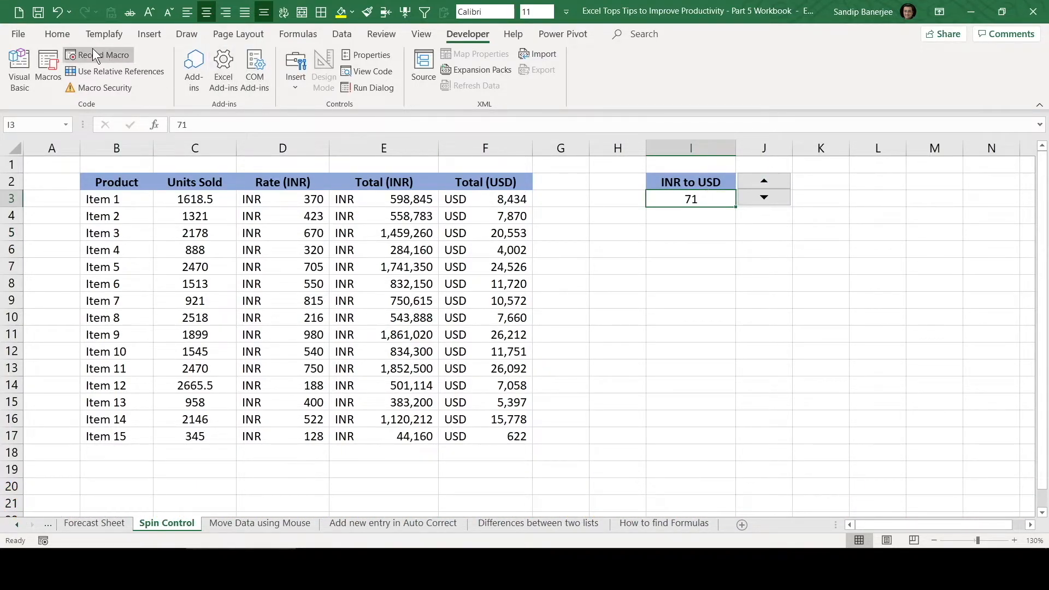
pyautogui.click(59, 34)
pyautogui.click(217, 82)
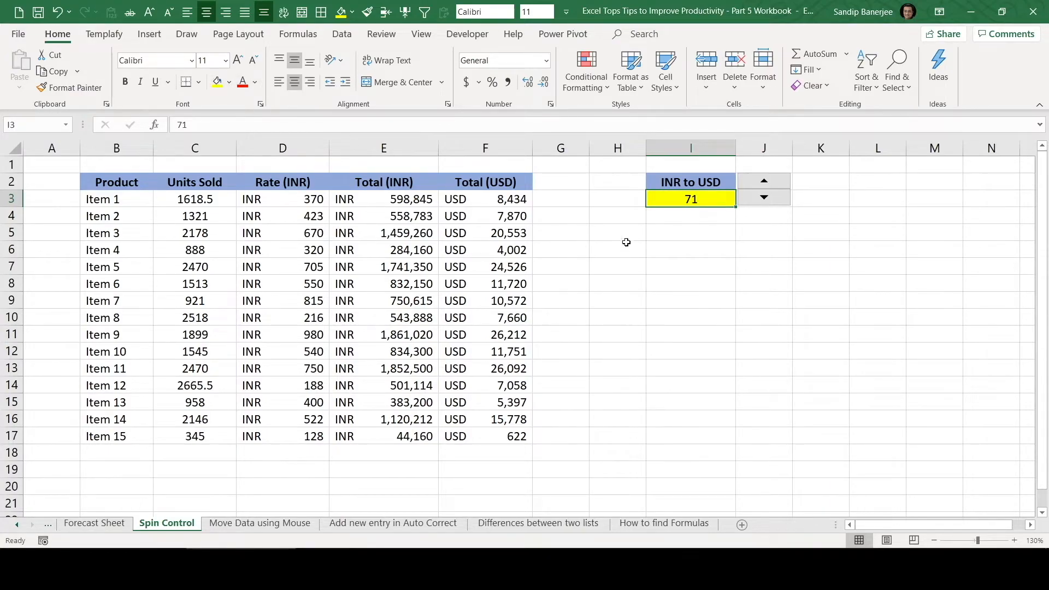
# Raise the INR to USD rate to 74 with the spin button
pyautogui.click(765, 182)
pyautogui.click(764, 181)
pyautogui.click(764, 182)
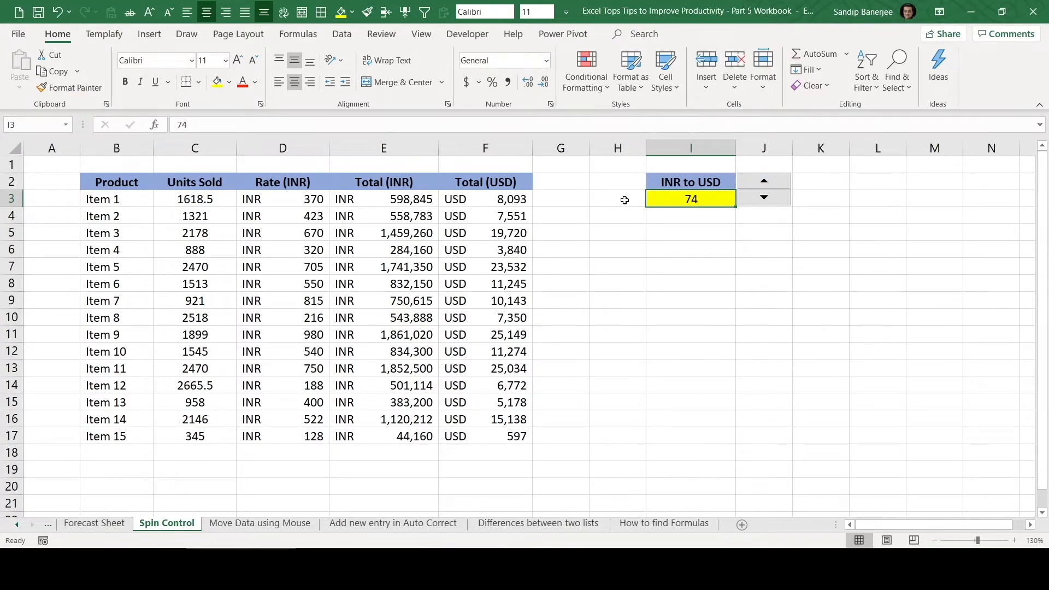
# Select the Total (USD) values in F3:F17, raise the rate to 78 with the spin button and lower it to 75
pyautogui.moveTo(497, 199); pyautogui.dragTo(495, 432)
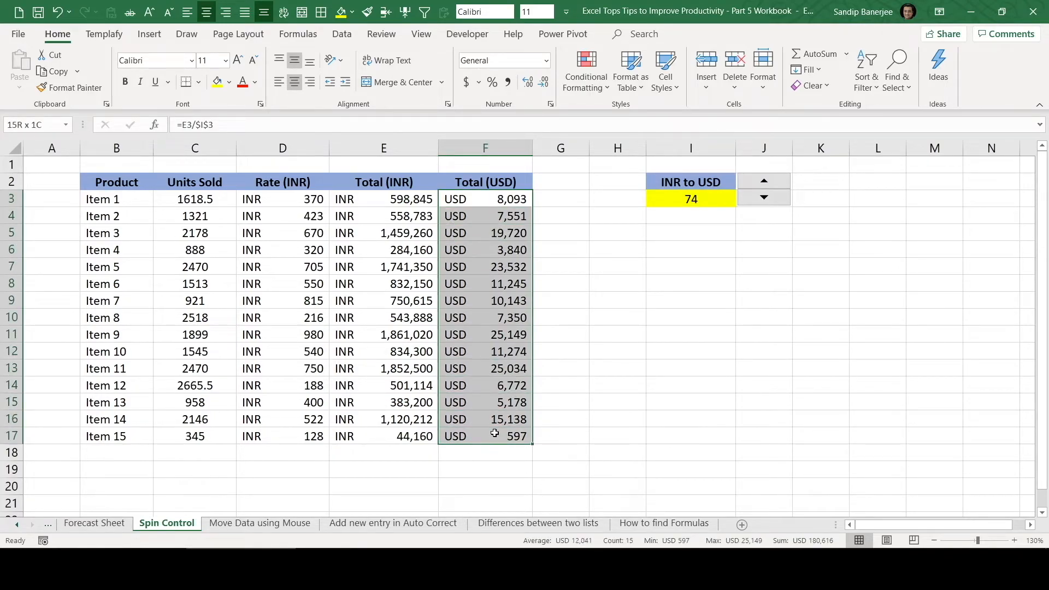
pyautogui.click(767, 182)
pyautogui.click(767, 182)
pyautogui.click(767, 182)
pyautogui.click(767, 182)
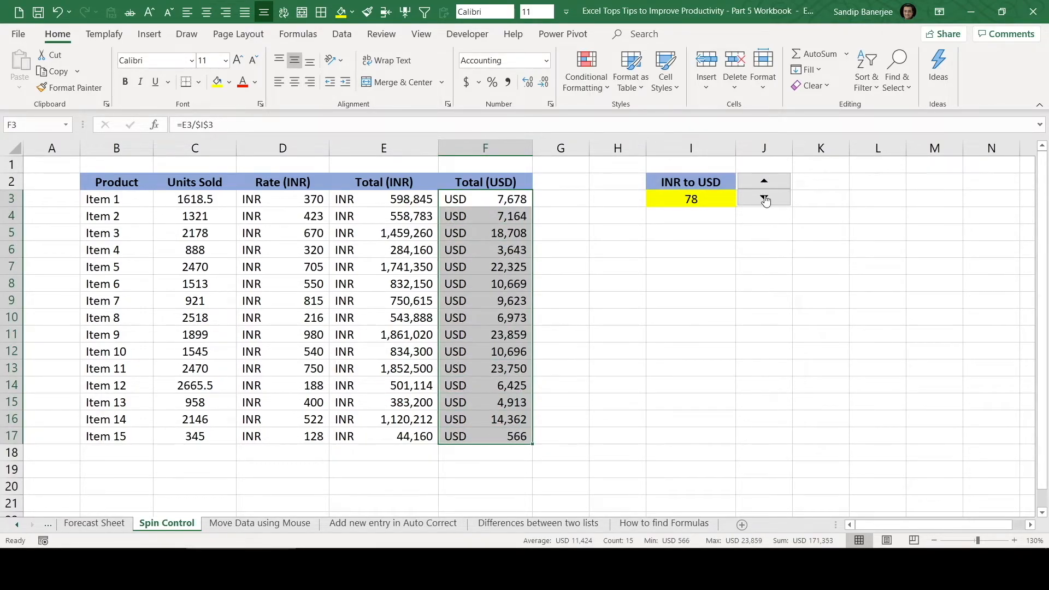
pyautogui.click(765, 182)
pyautogui.click(764, 198)
pyautogui.click(764, 197)
pyautogui.click(763, 205)
pyautogui.click(763, 206)
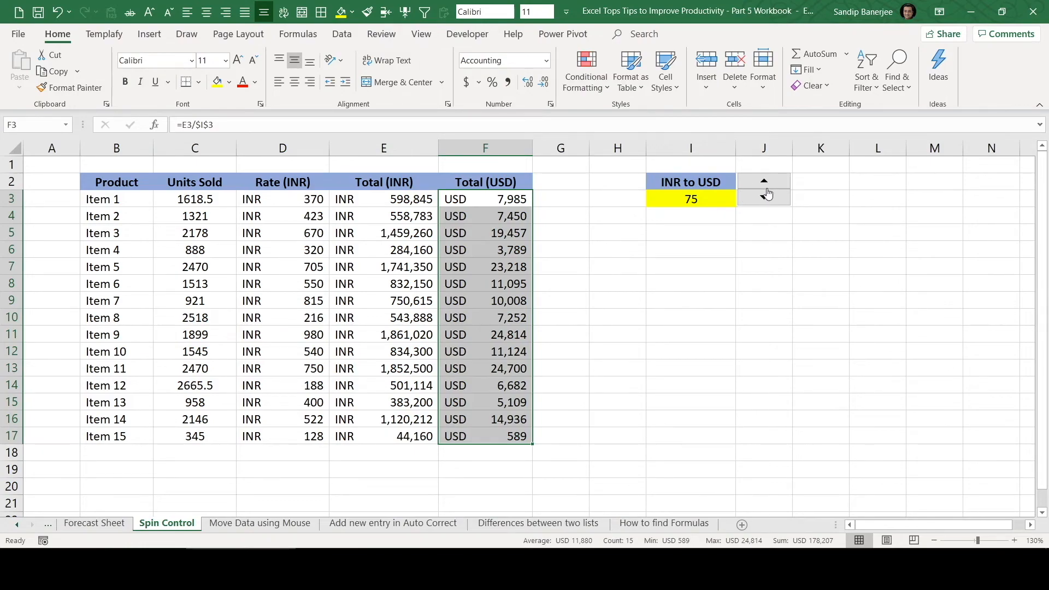
pyautogui.click(467, 34)
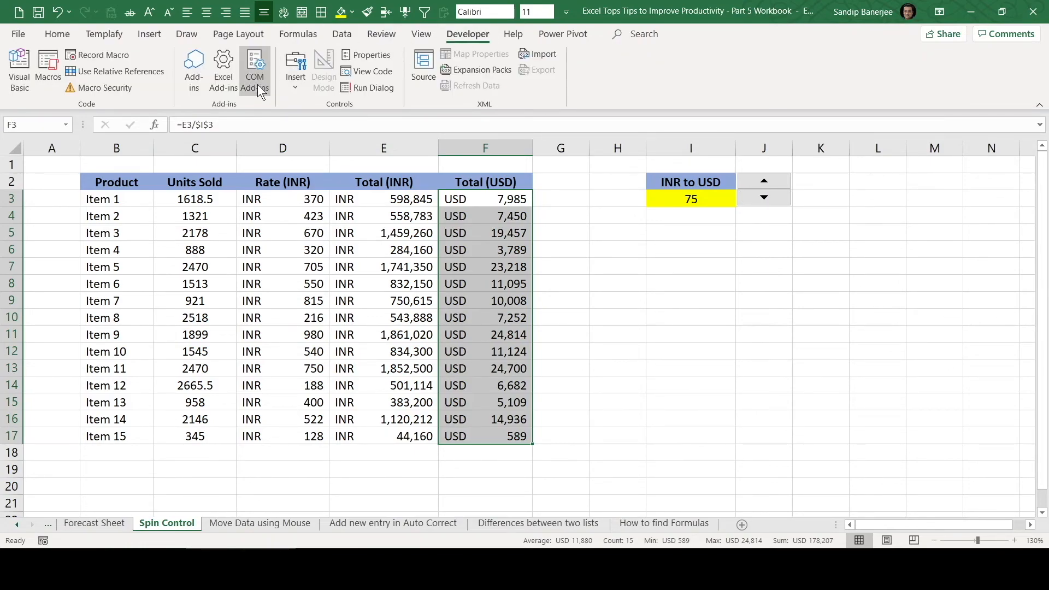
pyautogui.click(296, 69)
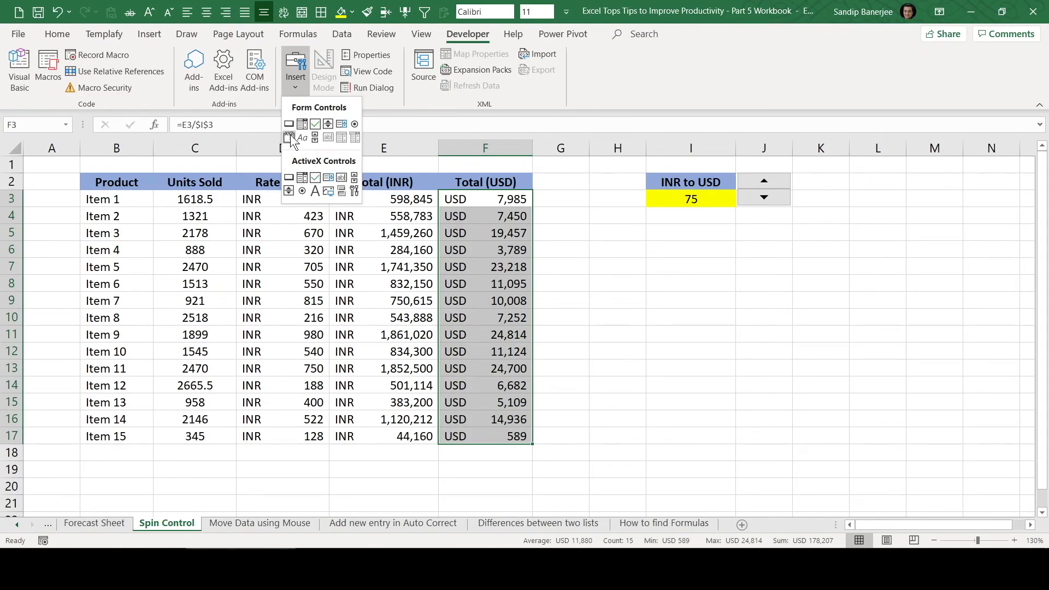
pyautogui.click(630, 244)
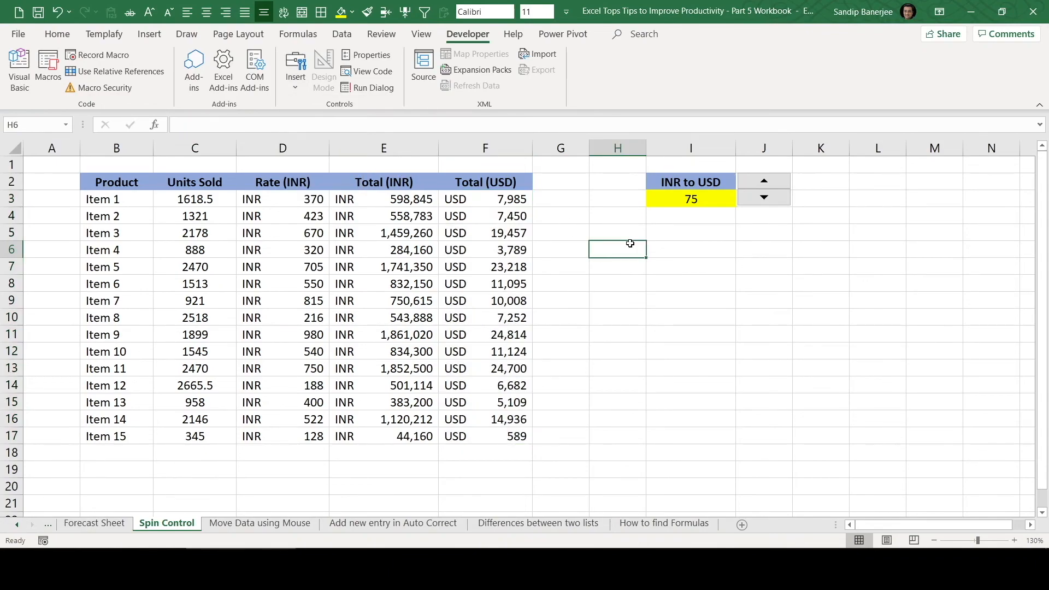